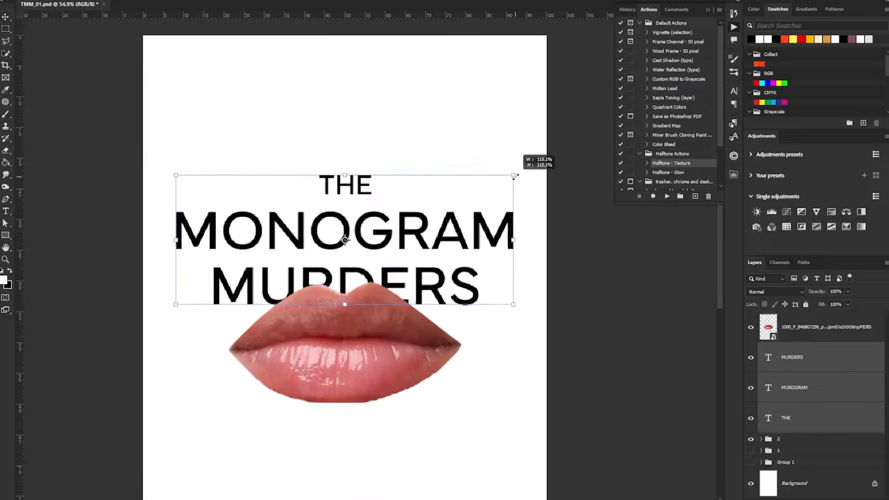
Set the blend mode of the shadow layer around the gold disc on the lips to Darker Color
click(821, 327)
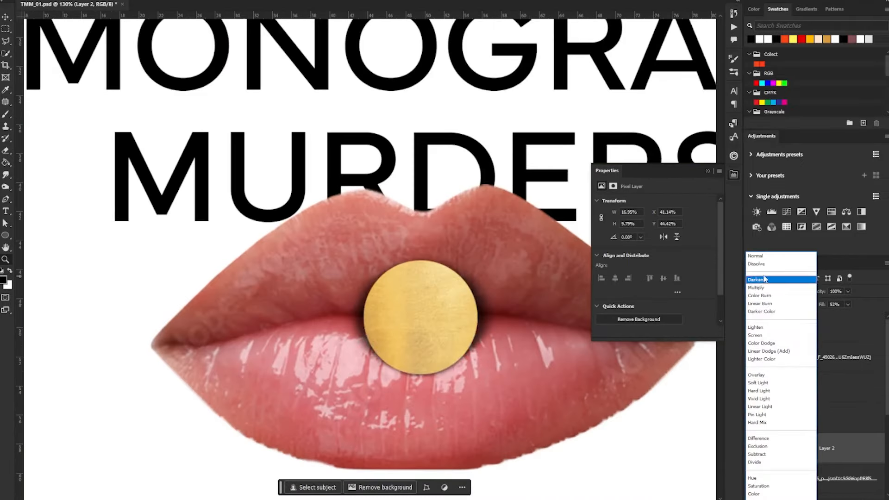
click(765, 312)
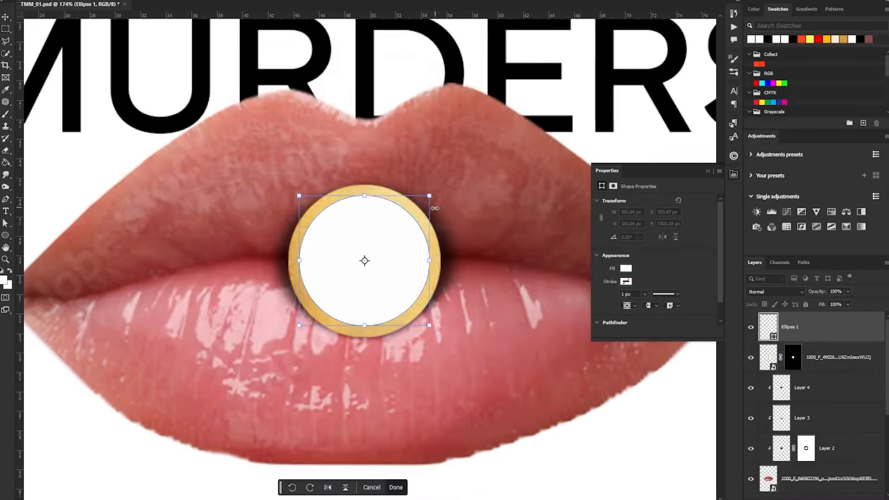
Add the monogram letters P, J and I as separate black text layers in NCL Gastrub below the lips
click(346, 345)
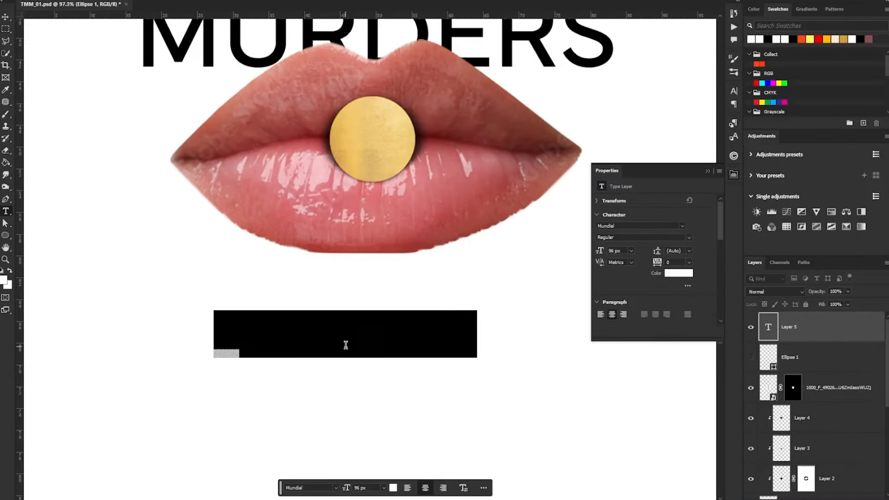
text(P)
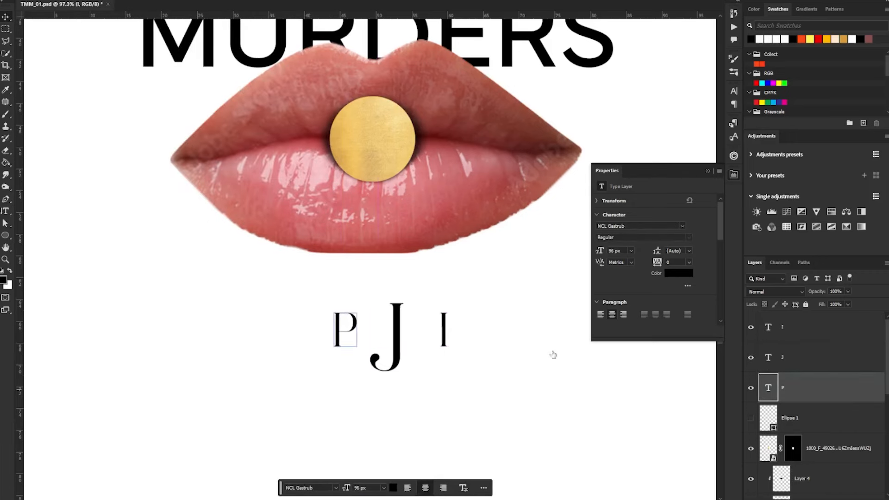
shift+click(803, 327)
key(ctrl+minus)
shift+click(802, 373)
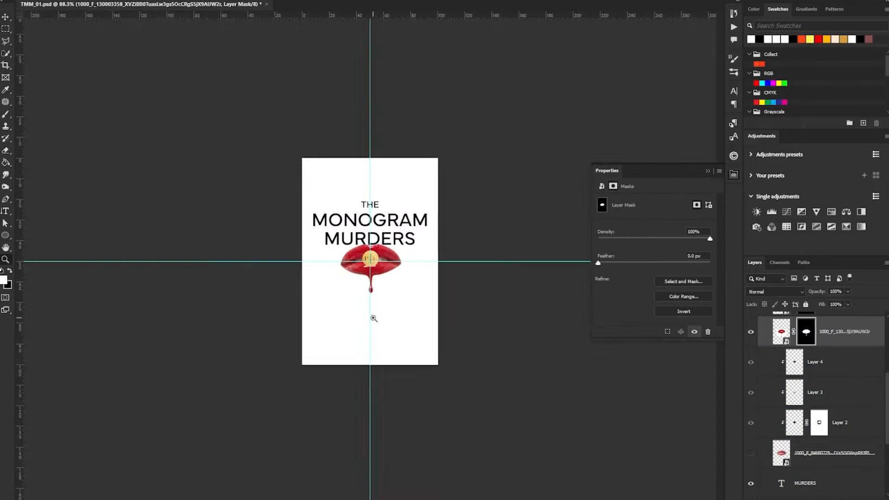
Add the text line NEW YORK TIMES BESTSELLER in thin black Mundial above the title on the cover
drag(374, 257, 367, 283)
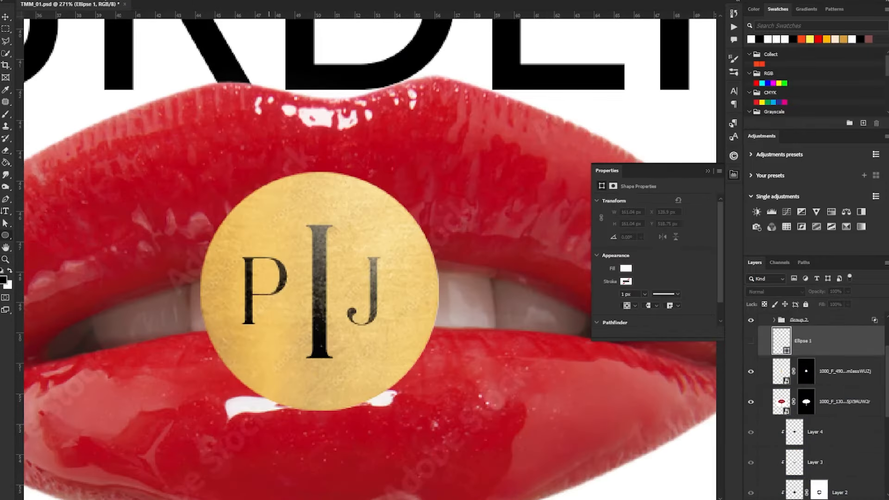
drag(671, 299, 637, 299)
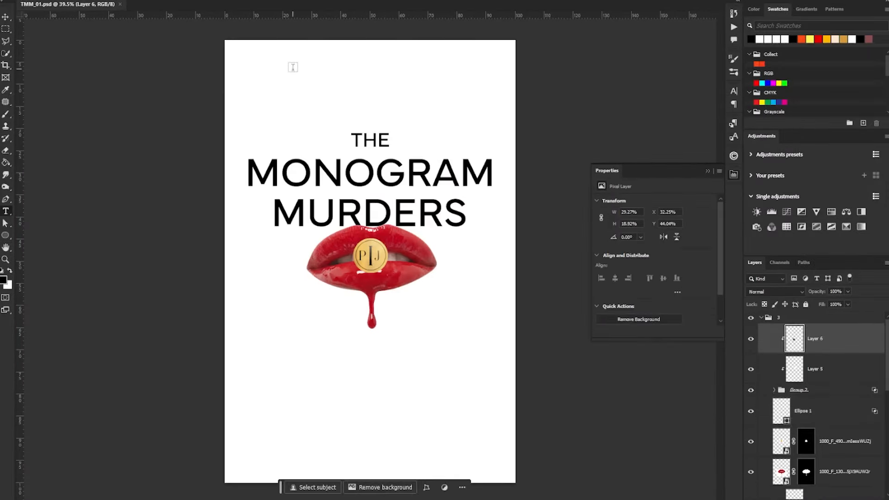
click(294, 69)
text(NEW YORK TIMES BESTSELLER)
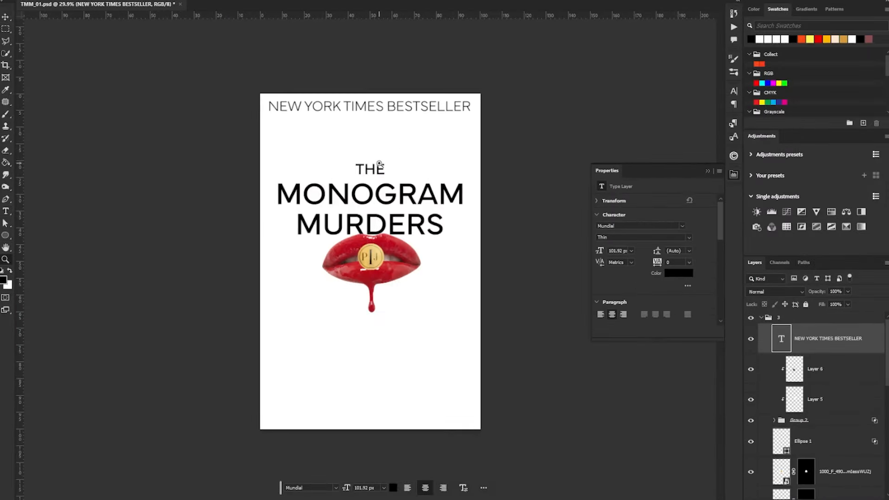
Duplicate the bestseller line to add AGATHA CHRISTIE and SOPHIE HANNAH at the cover's foot and THE NEW HERCULE POIROT MYSTERY below the lips
scroll(794, 418, down, 1)
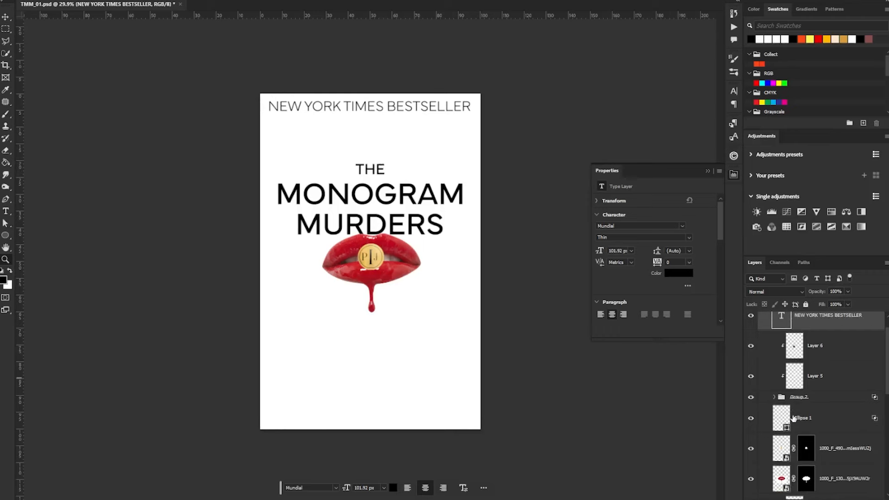
key(ctrl+j)
text(aGATHA)
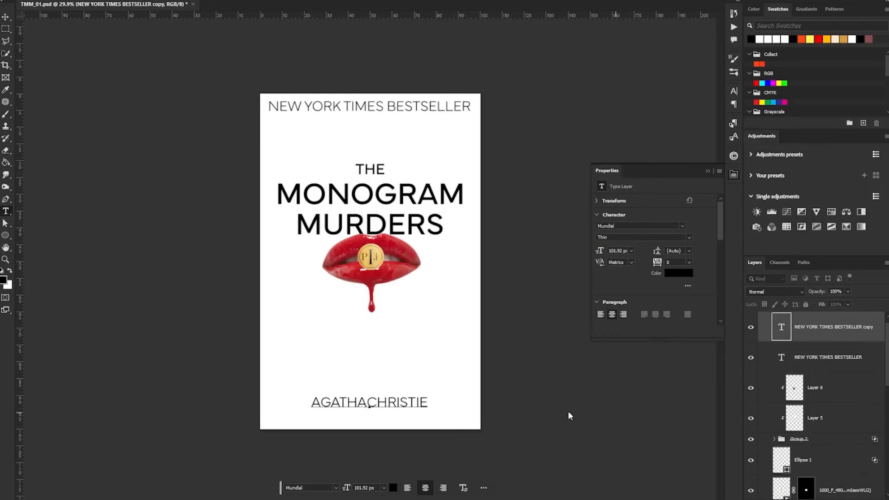
key(ctrl+j)
text(sophie hann)
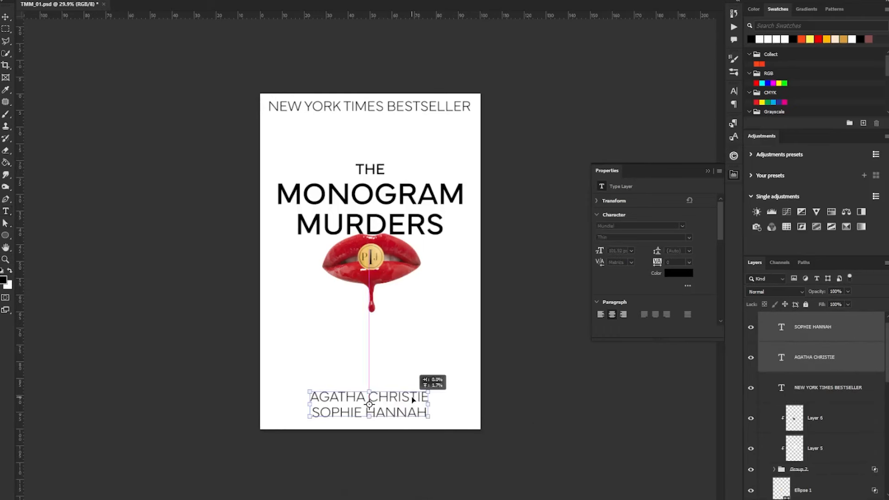
drag(423, 410, 423, 335)
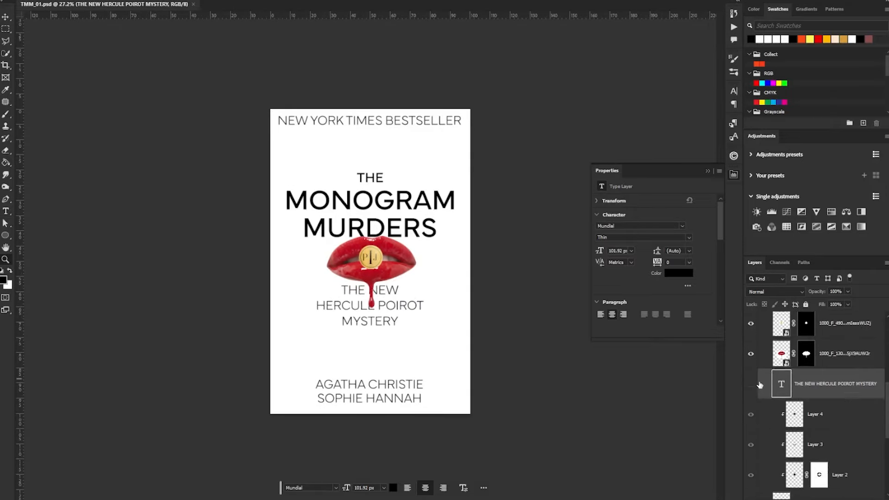
Hide the subtitle and replace the stacked title with THE MONOGRAM MURDERS set in a circle around the lips
scroll(818, 392, down, 2)
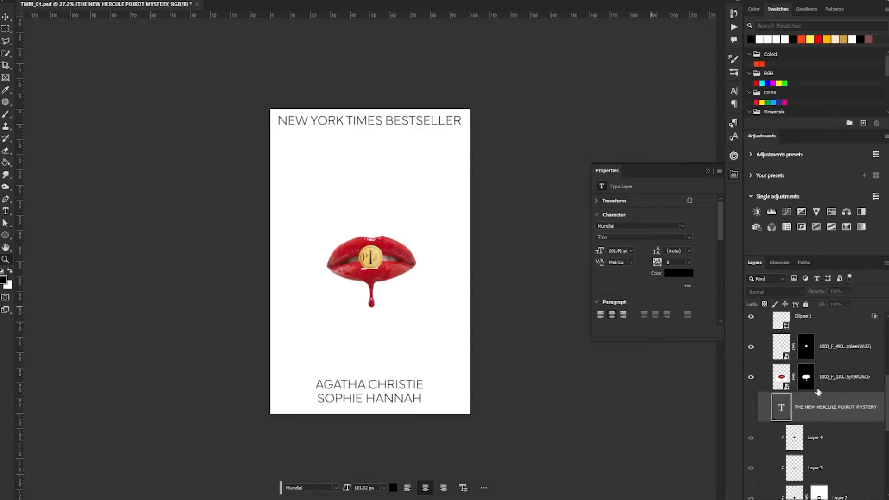
click(826, 424)
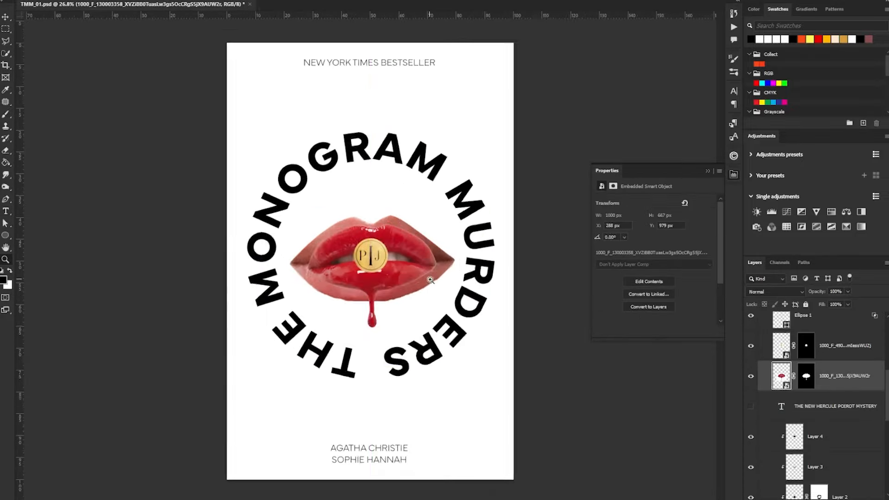
drag(456, 282, 430, 283)
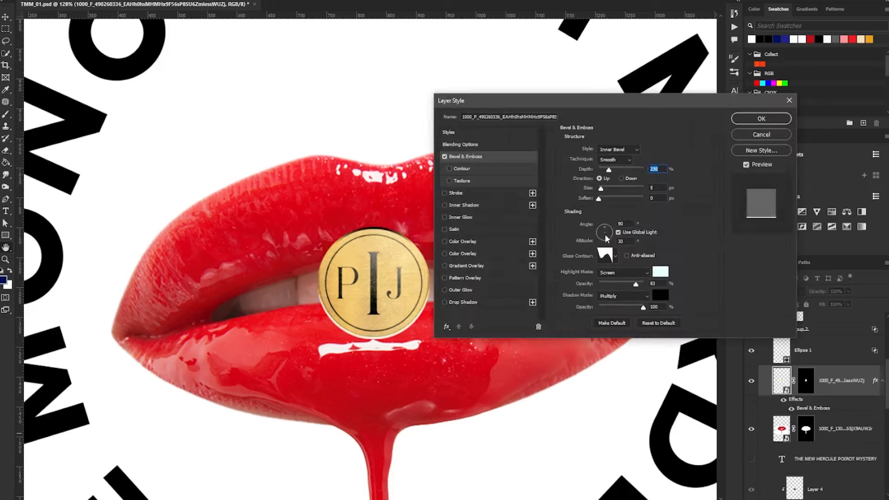
Adjust the gold disc's Bevel & Emboss to depth 11%, size 7 px and soften 1 px, and group it with Ellipse 1 as cufflink
click(606, 243)
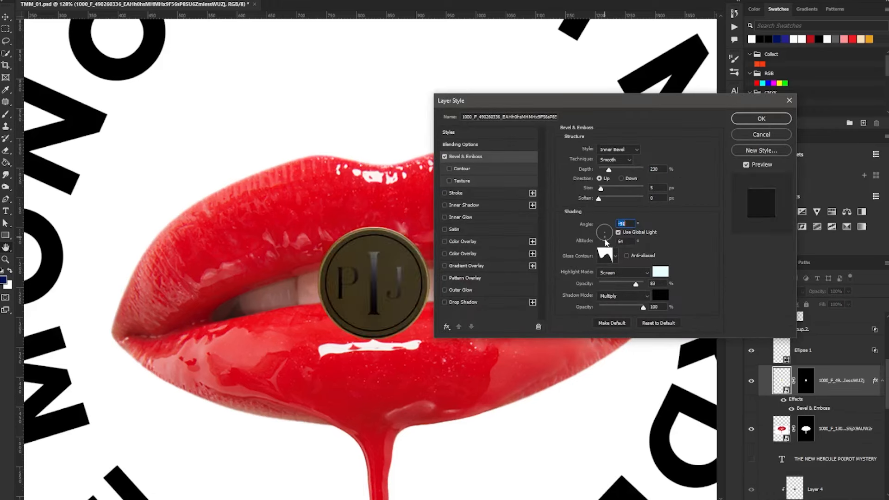
click(606, 234)
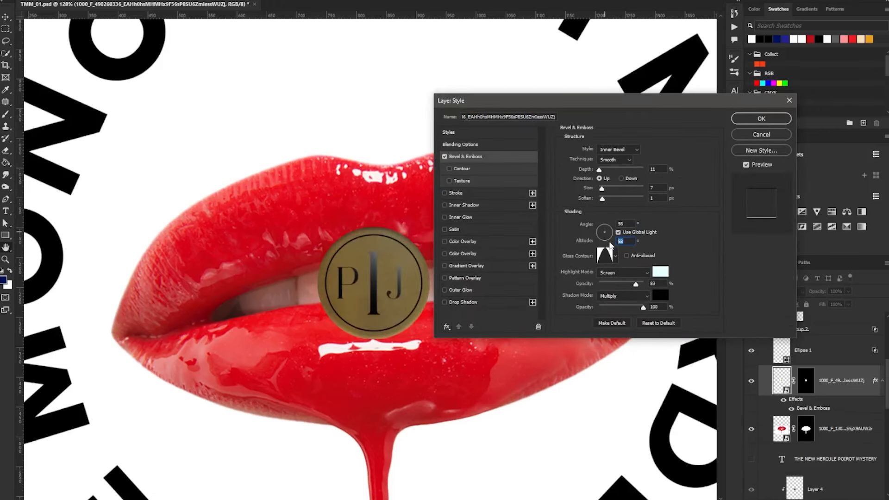
click(605, 238)
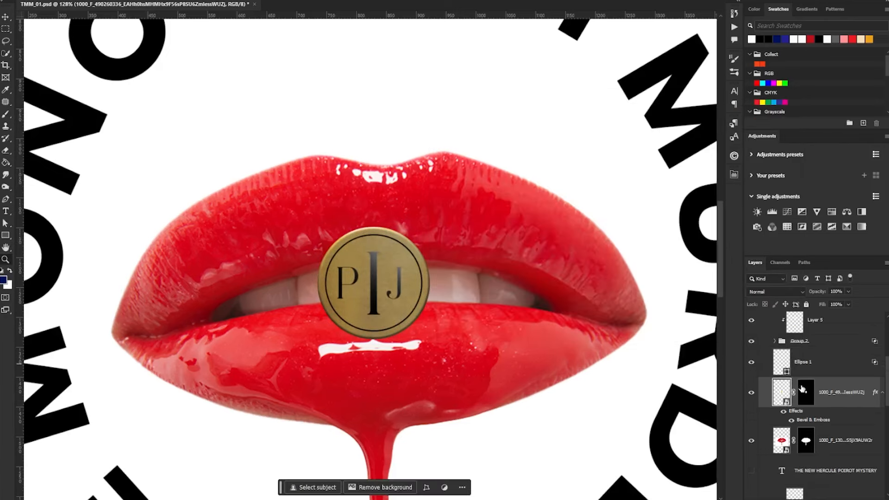
click(807, 357)
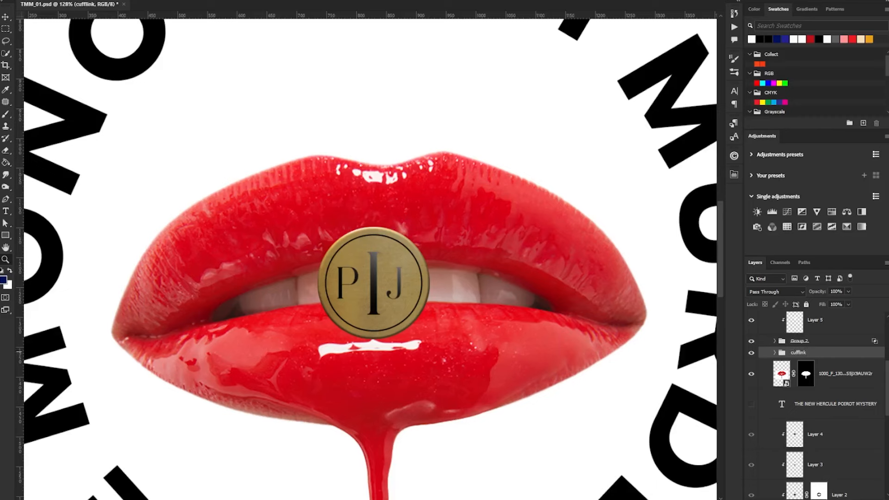
Paint soft highlights and shadows on the cufflink and a contact shadow around it on the lips, using new clipped layers
drag(371, 267, 377, 266)
key(ctrl+shift+alt+n)
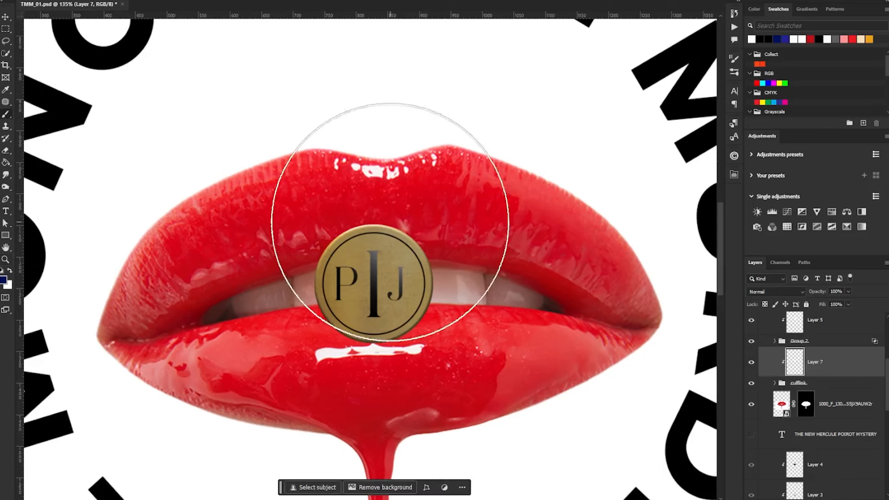
key(ctrl+shift+alt+n)
key(x)
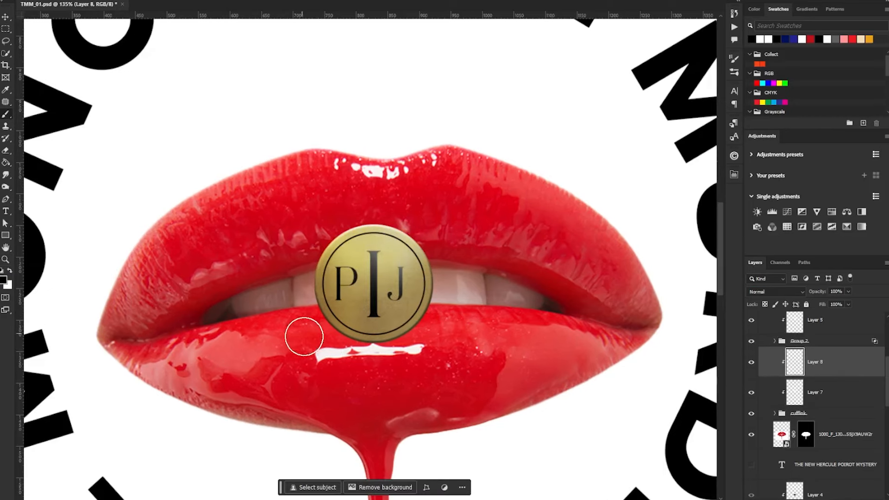
key(ctrl+shift+alt+n)
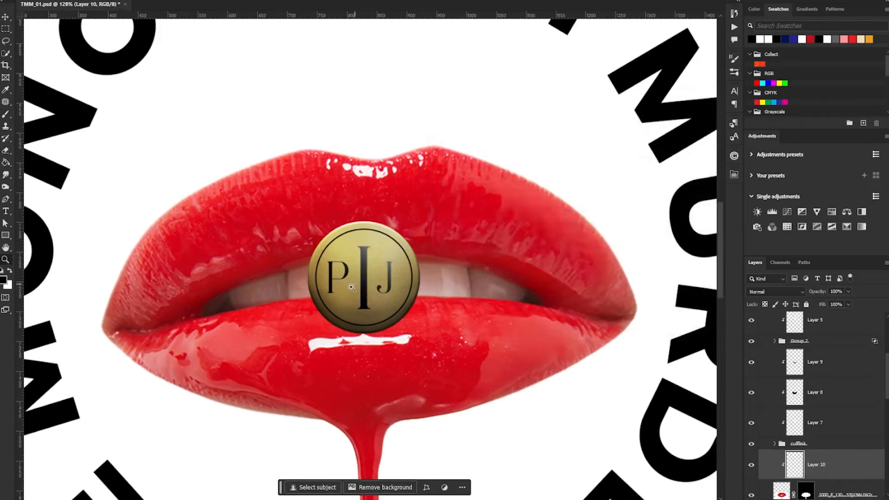
drag(351, 287, 361, 288)
drag(303, 288, 323, 304)
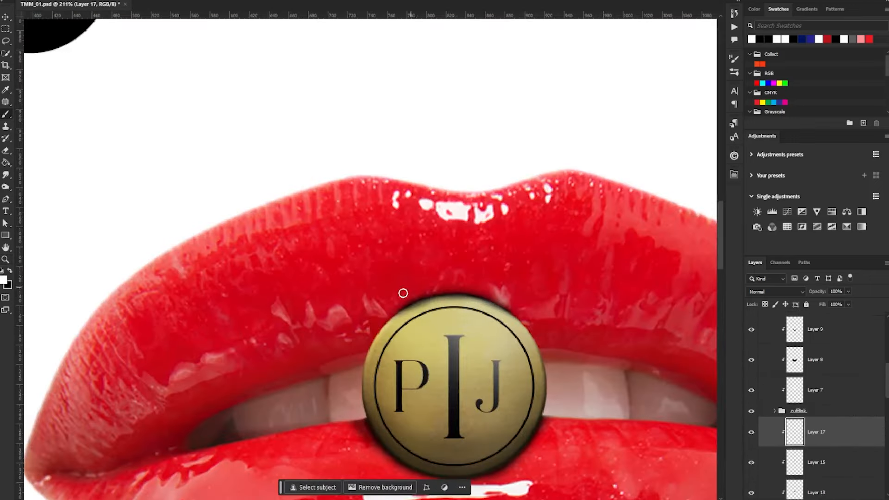
drag(445, 283, 524, 308)
click(776, 291)
key(Escape)
click(849, 305)
drag(850, 316, 818, 317)
Fill the new clipped layer below the cufflink group with gray and set its blend mode to Overlay
click(776, 292)
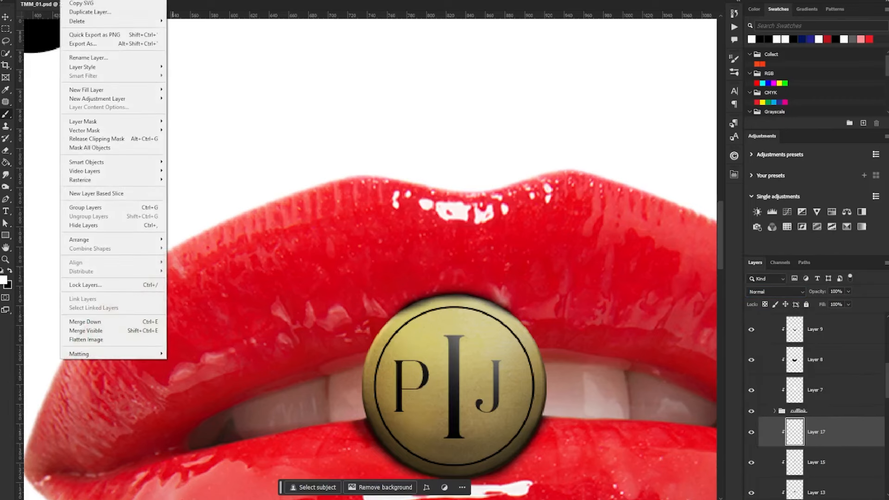
click(776, 292)
click(778, 376)
Paint soft dark shading across the lips on a new clipped layer using a large black brush
scroll(471, 280, down, 2)
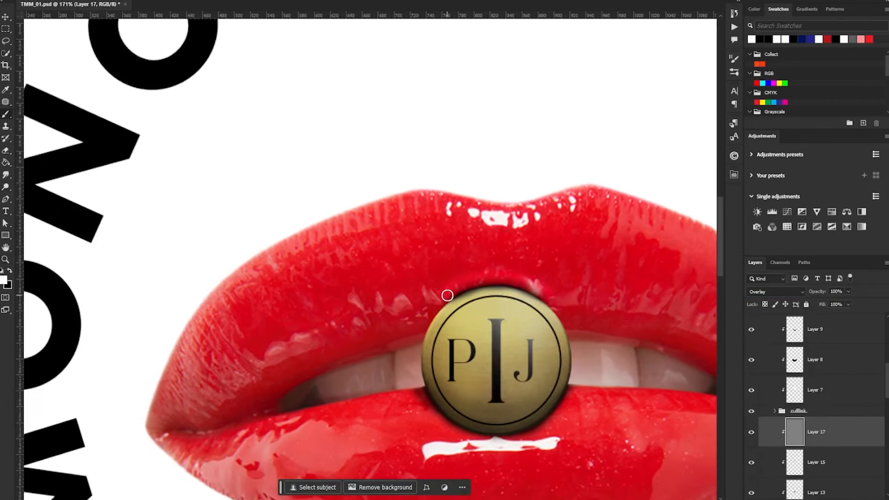
scroll(417, 326, down, 4)
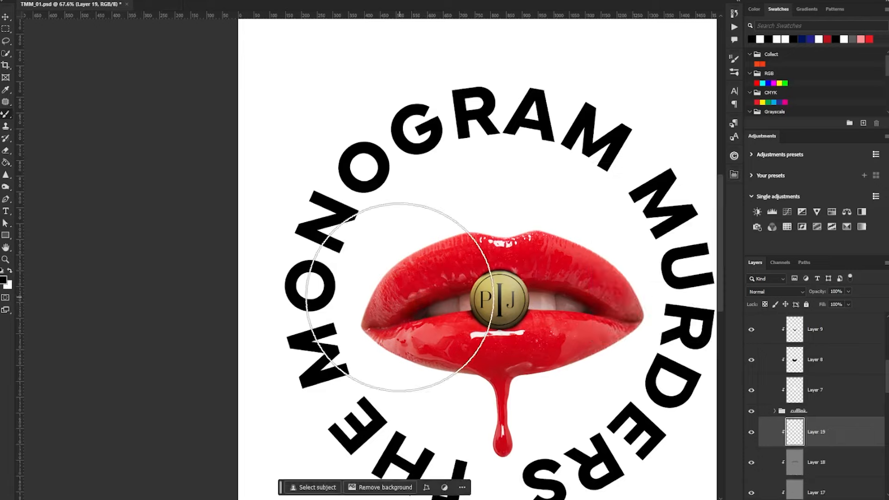
drag(350, 326, 483, 259)
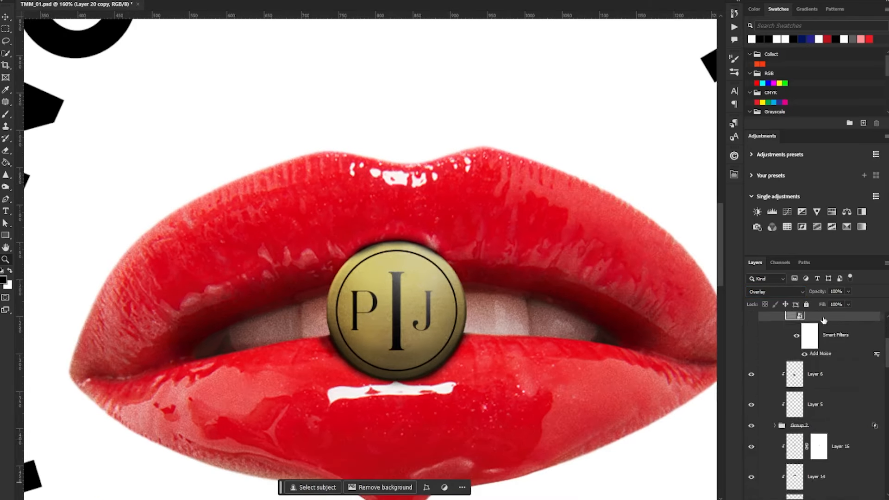
Move the Add Noise overlay layer directly below the letters' group and rename that group as monogram
drag(462, 317, 399, 284)
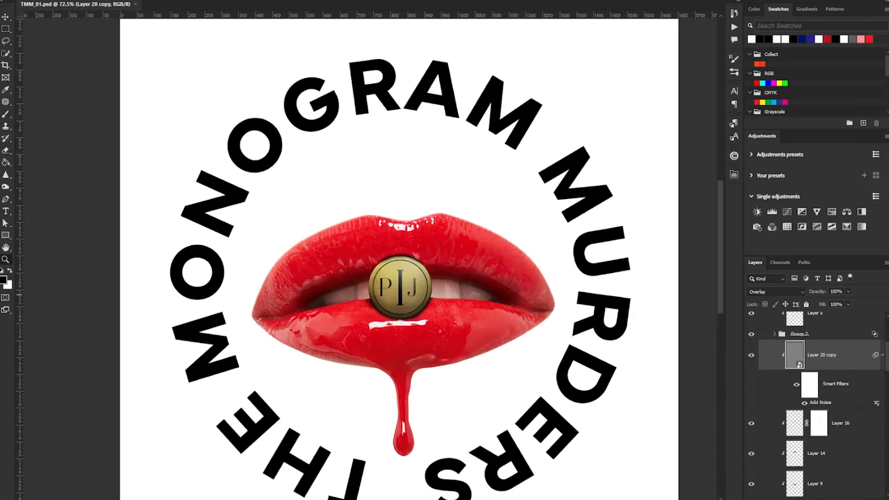
mouse_move(491, 222)
mouse_down()
mouse_move(417, 224)
mouse_move(492, 228)
mouse_up()
scroll(782, 407, up, 2)
click(810, 378)
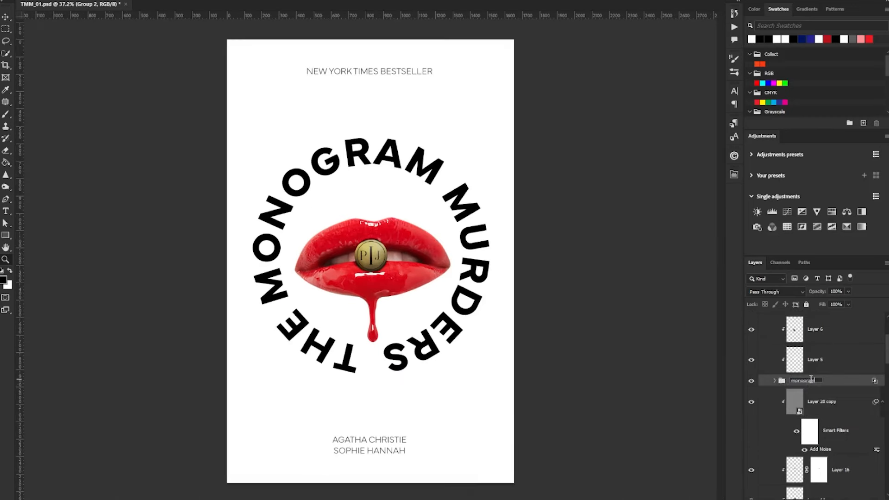
Organise the title text layers into a group named the monogram murders and show the stacked title instead of the circular one
scroll(797, 427, down, 15)
click(833, 464)
shift+click(837, 385)
scroll(833, 398, down, 5)
click(820, 424)
click(810, 427)
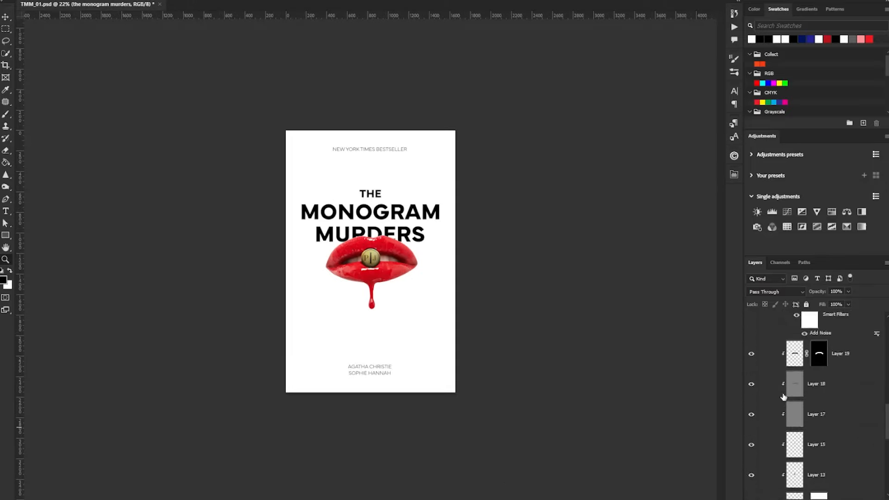
Expand the cufflink group and open the gold disc's smart object to examine its contents
scroll(783, 398, up, 3)
click(780, 351)
scroll(776, 416, down, 6)
double_click(795, 466)
click(531, 4)
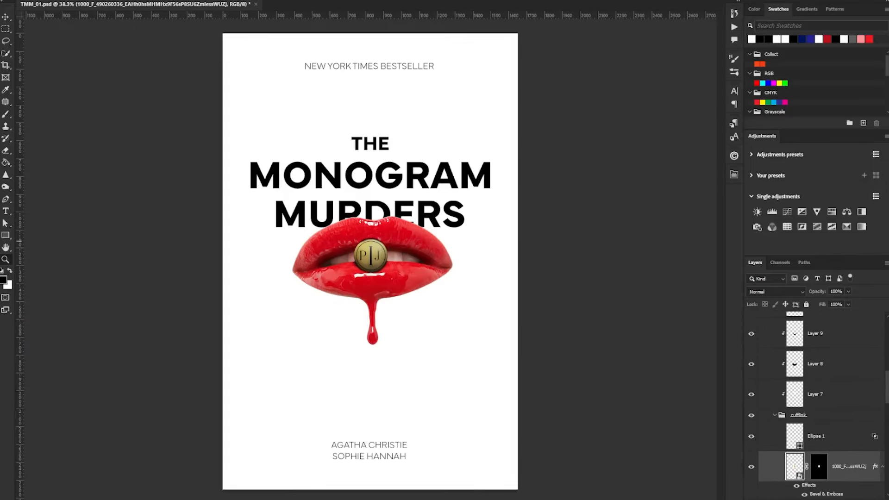
Place the script-style PJI monogram on the cufflink and hide the original P, I and J letters
scroll(815, 403, down, 3)
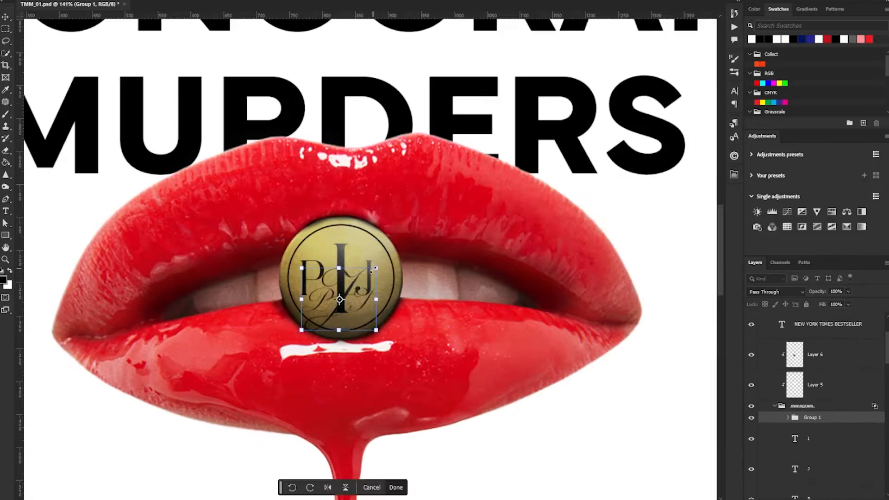
click(752, 432)
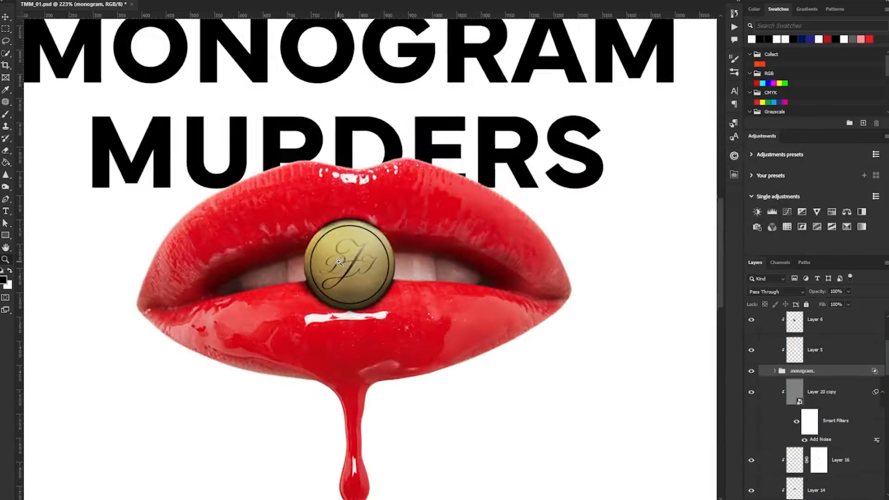
Refine the lips layer's mask along the upper lip's edge beneath MURDERS and save the document
key(ctrl+minus)
key(ctrl+plus)
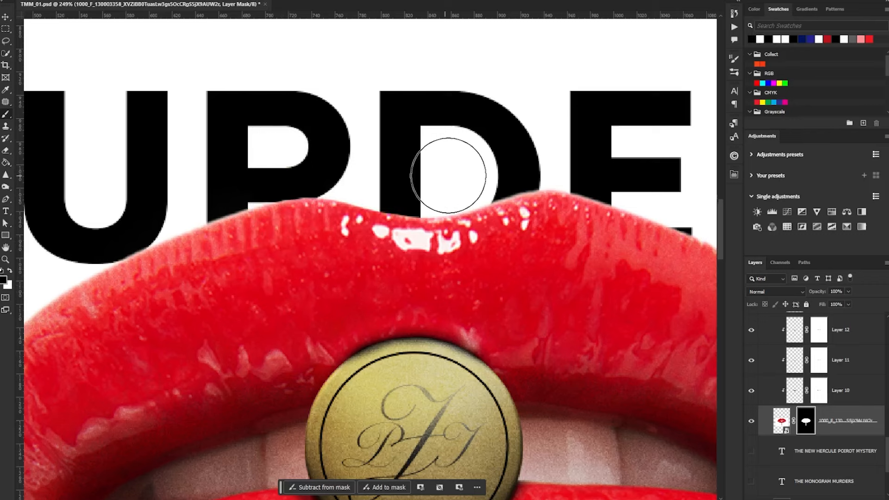
scroll(448, 175, right, 5)
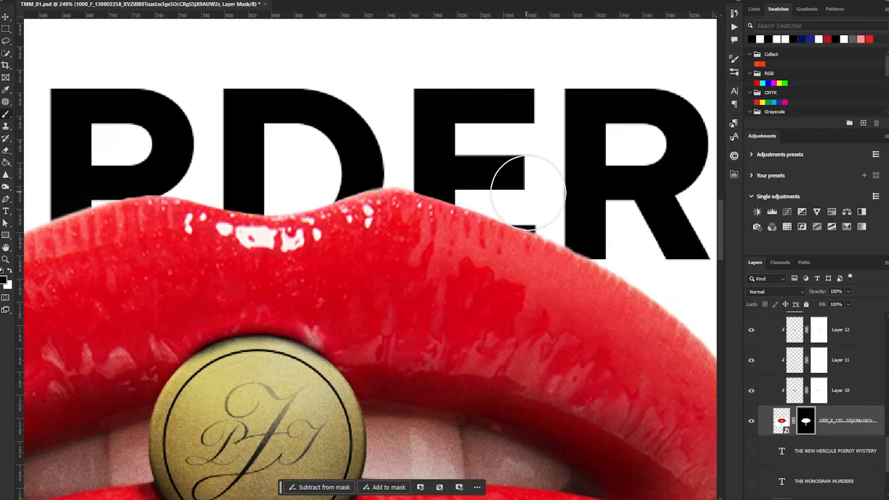
drag(92, 183, 393, 154)
key(z)
drag(400, 185, 342, 199)
key(ctrl+s)
drag(428, 203, 377, 238)
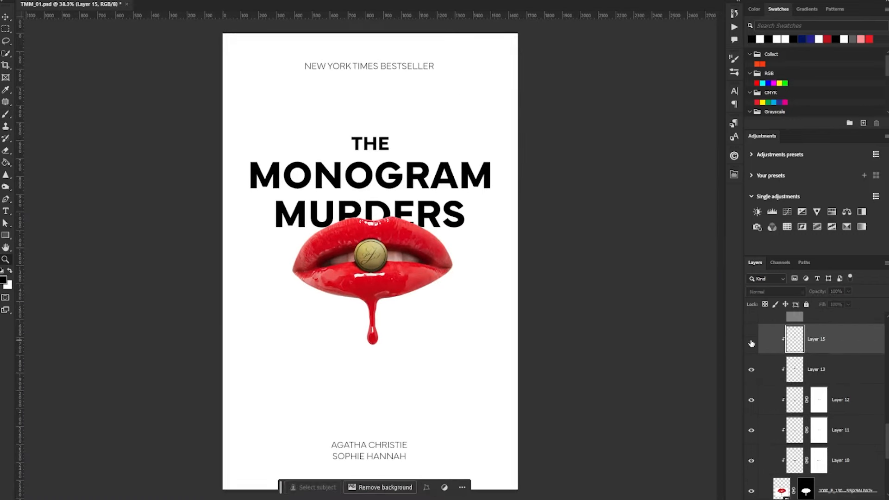
Lower the fill of the shading layer clipped to the red lips and save the cover
click(392, 238)
drag(392, 239, 414, 239)
click(849, 304)
drag(844, 315, 838, 316)
drag(468, 291, 435, 295)
key(ctrl+s)
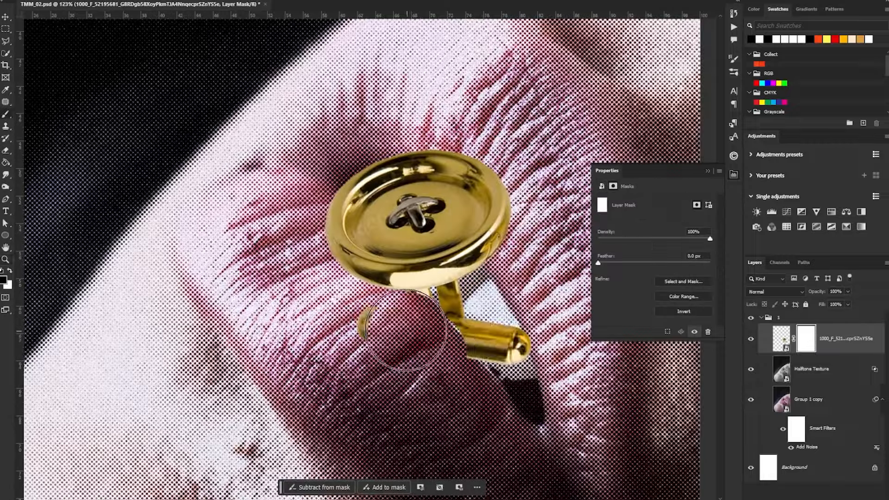
Mask the gold button cufflink so its stem tucks behind the lower lip, and hide the Halftone Texture layer
scroll(459, 321, up, 3)
key(ctrl+0)
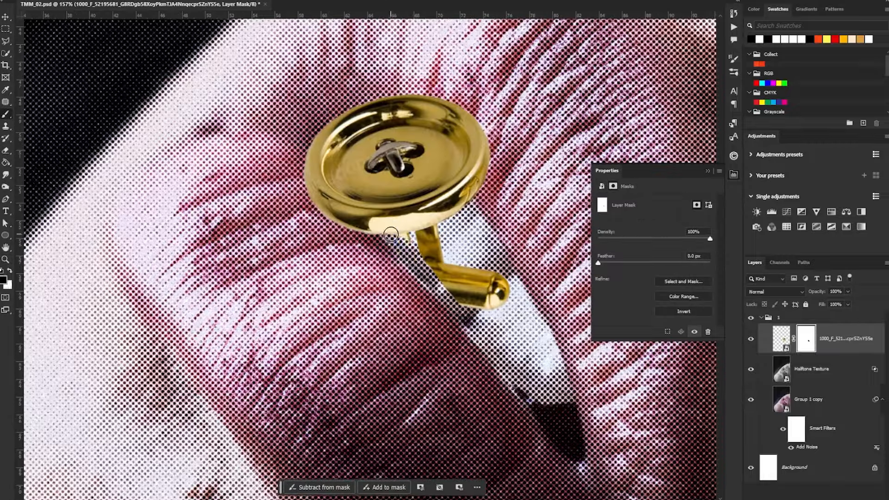
key(ctrl+0)
scroll(465, 375, up, 4)
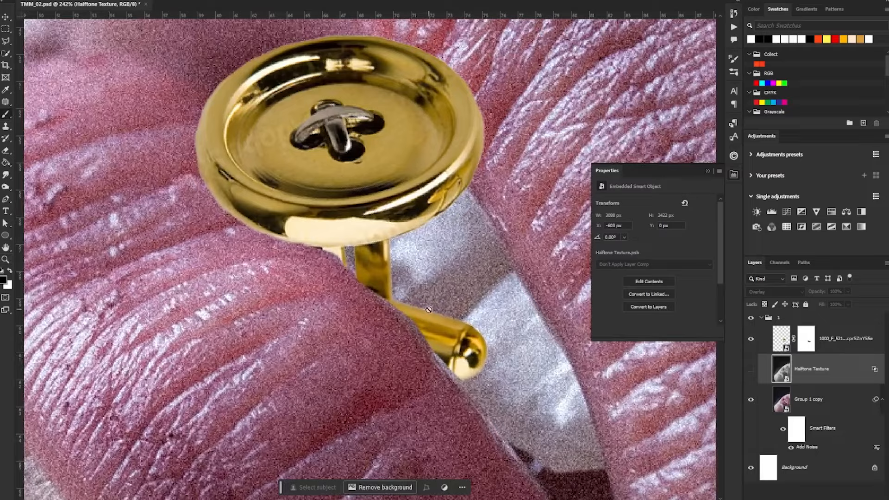
Paint dark shading on new layers clipped to the cufflink and soft shadows on new layers beneath it
key(ctrl+0)
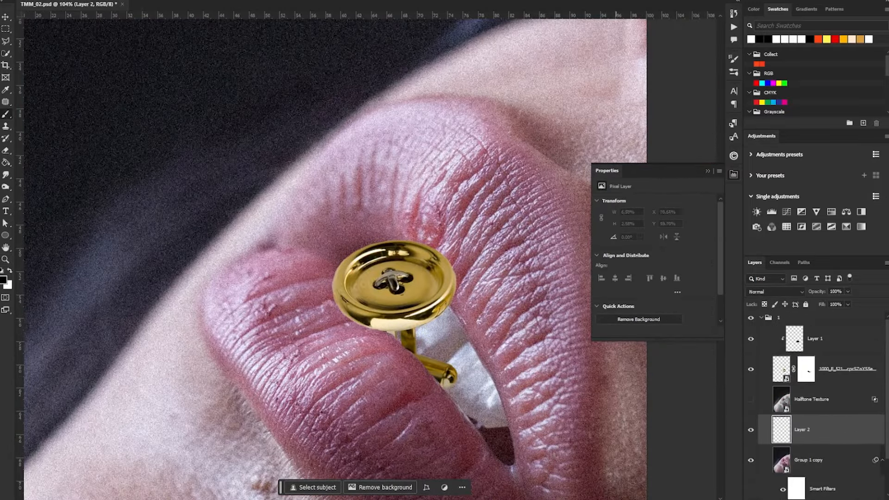
scroll(447, 375, up, 3)
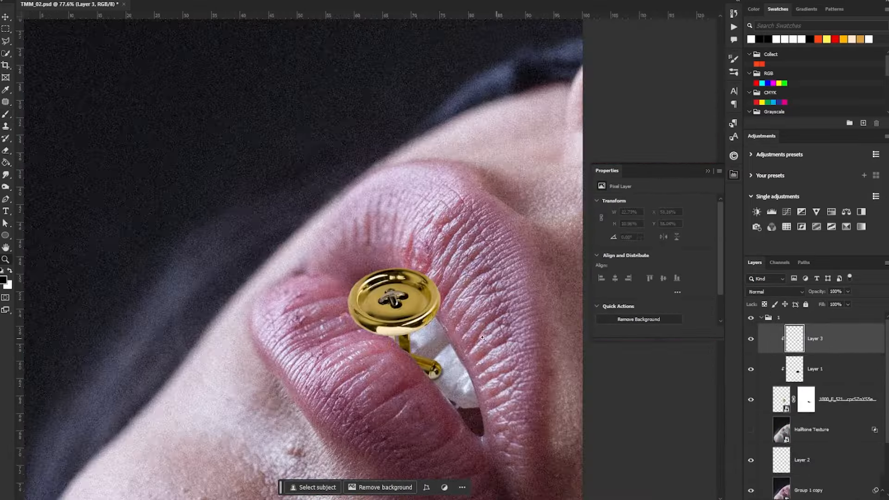
scroll(413, 413, up, 2)
key(ctrl+0)
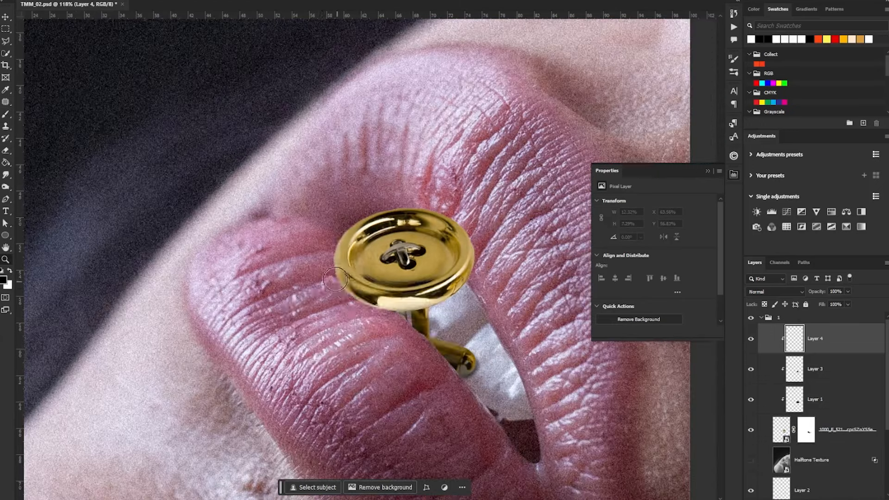
key(ctrl+0)
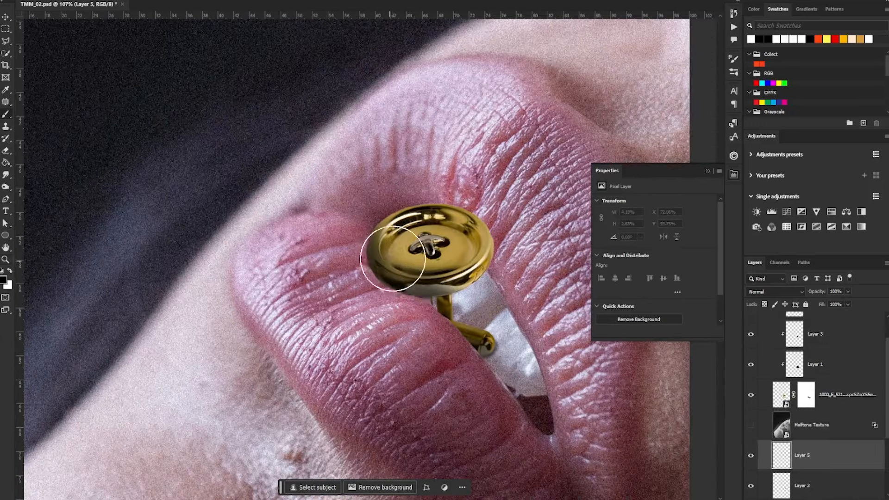
key(ctrl+0)
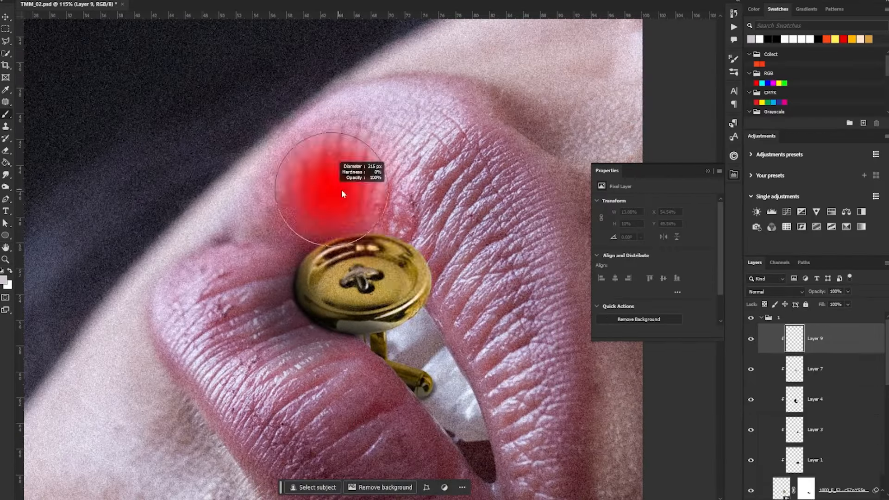
Paint pale reflections on new layers clipped to the cufflink and change their blending modes
click(774, 292)
click(778, 363)
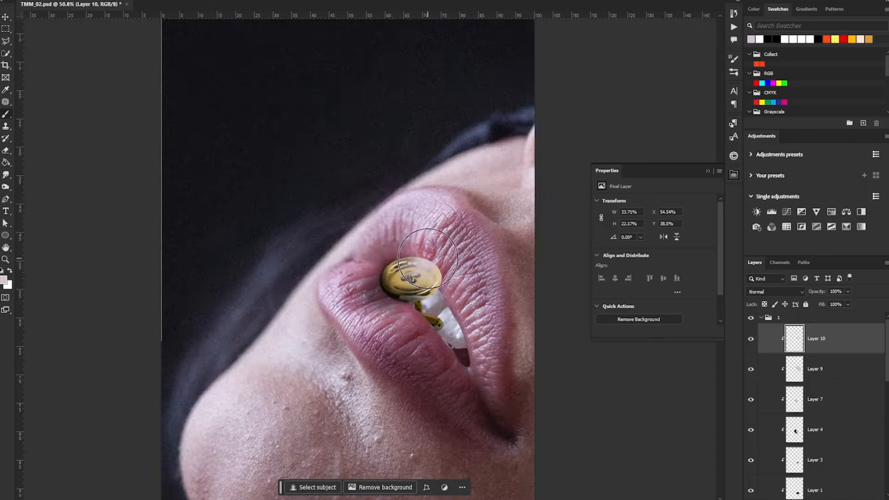
click(776, 291)
click(771, 295)
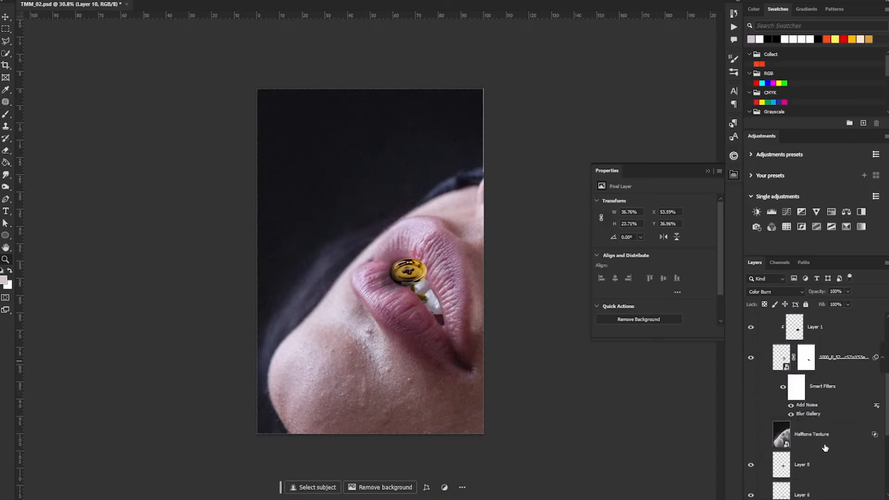
click(769, 295)
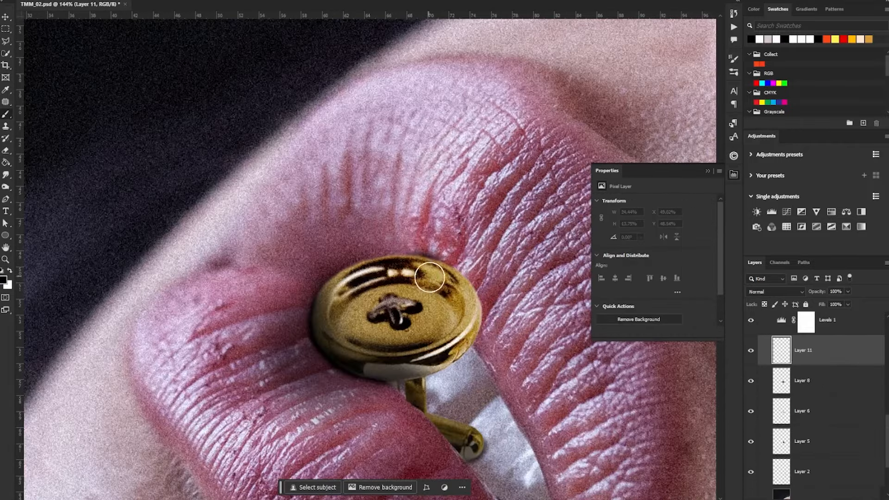
Change Layer 11's blending mode and paint further soft shading around the cufflink's edge on another new layer
click(774, 292)
click(774, 375)
key(ctrl+shift+alt+n)
drag(444, 236, 431, 287)
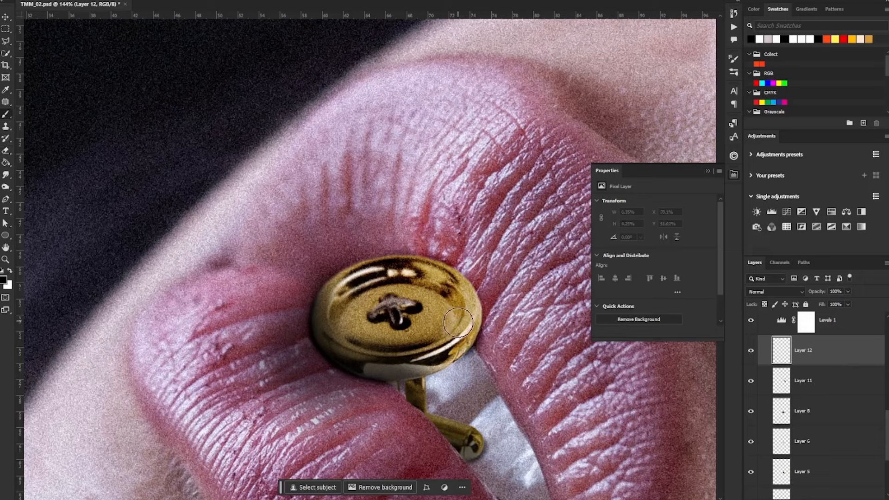
key(ctrl+0)
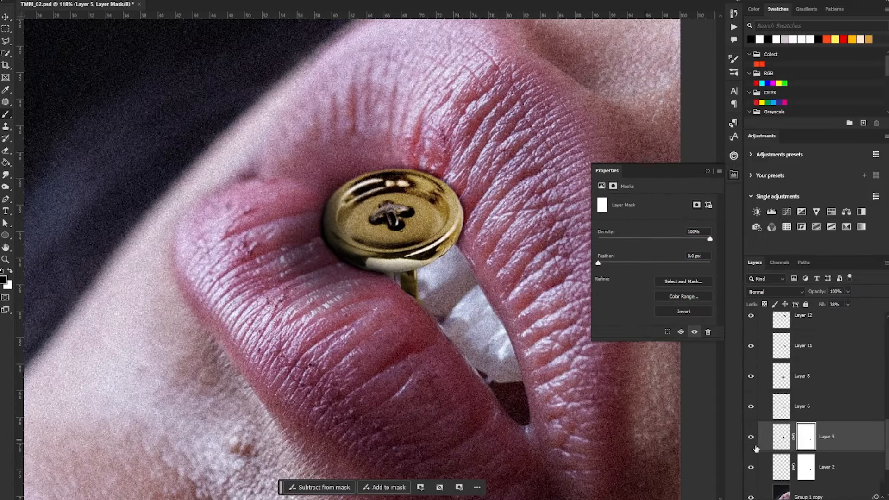
Refine the cufflink's shadow and clipped shading layers with layer masks, comparing them hidden and shown
scroll(753, 321, up, 2)
scroll(751, 356, down, 8)
click(753, 454)
scroll(752, 487, up, 1)
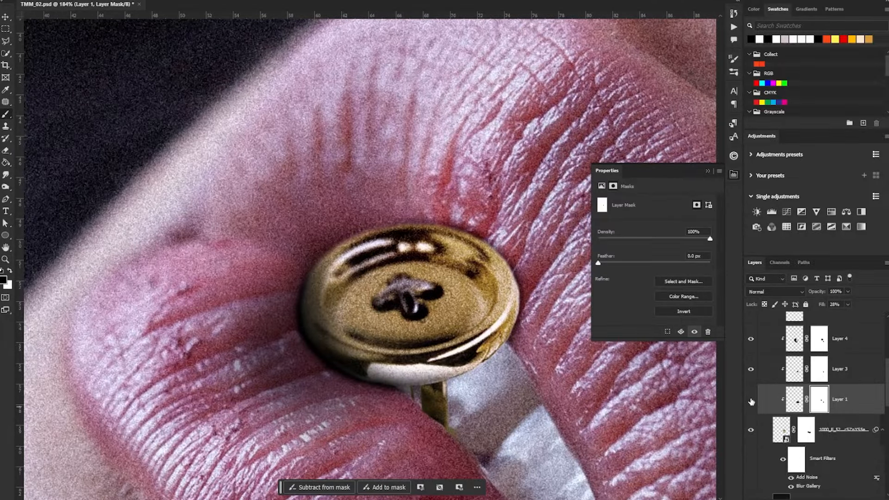
right_click(380, 292)
key(Escape)
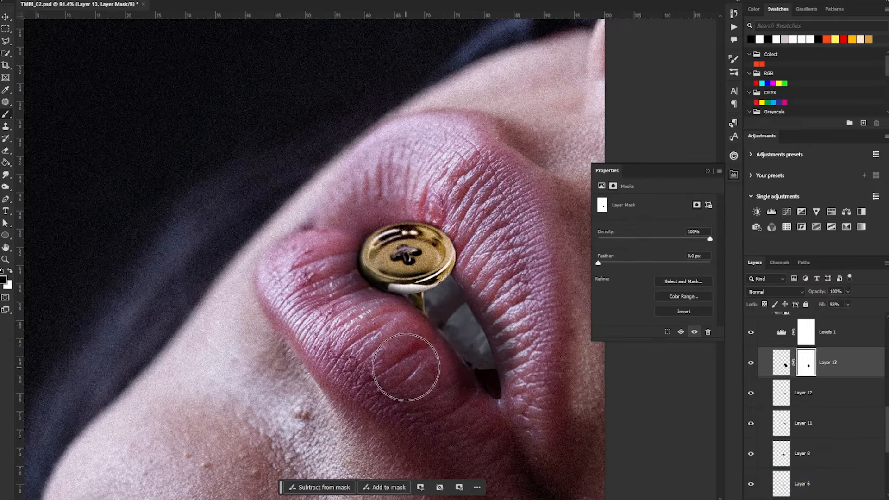
Adjust the mask of the dark shadow covering the teeth between the lips and save the document
right_click(485, 269)
key(x)
mouse_move(479, 288)
mouse_down()
mouse_move(505, 342)
mouse_move(466, 340)
mouse_up()
key(ctrl+s)
drag(400, 263, 453, 286)
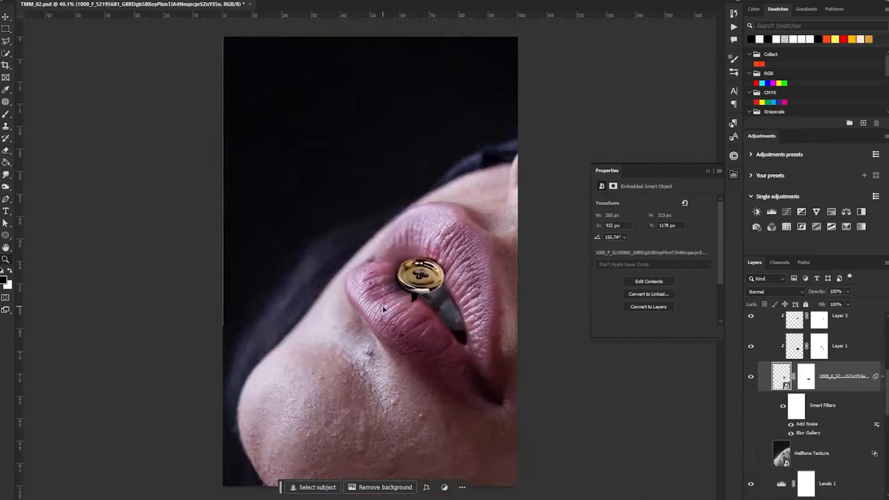
Transform the cufflink between the lips and flip it horizontally
key(ctrl+t)
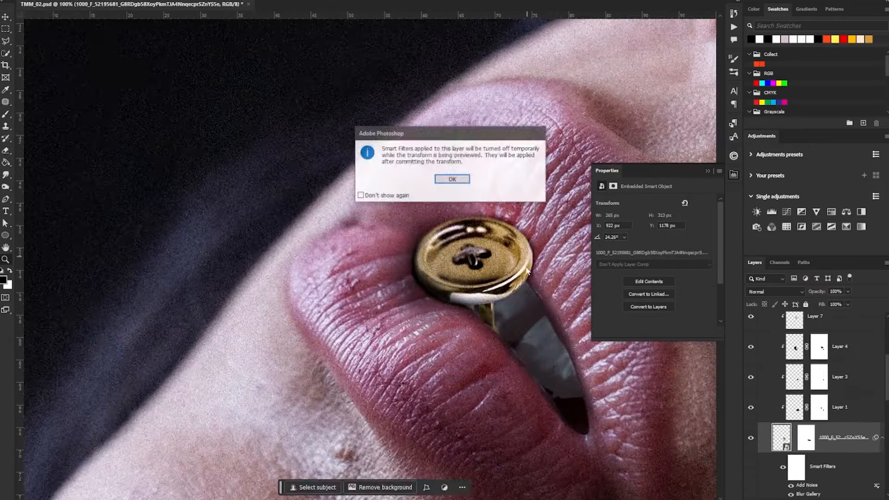
key(Return)
right_click(495, 258)
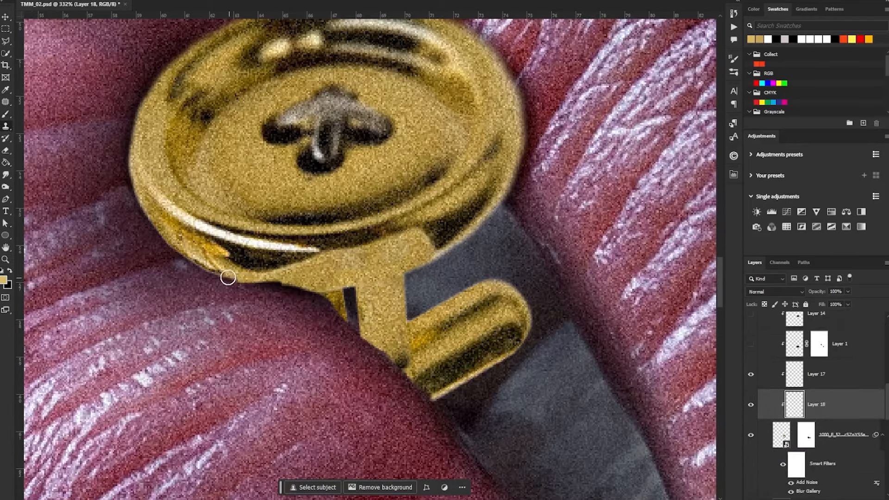
Rebuild the cufflink's neck in gold and shade the disc's underside black on a clipped layer with 91% fill
drag(399, 203, 377, 203)
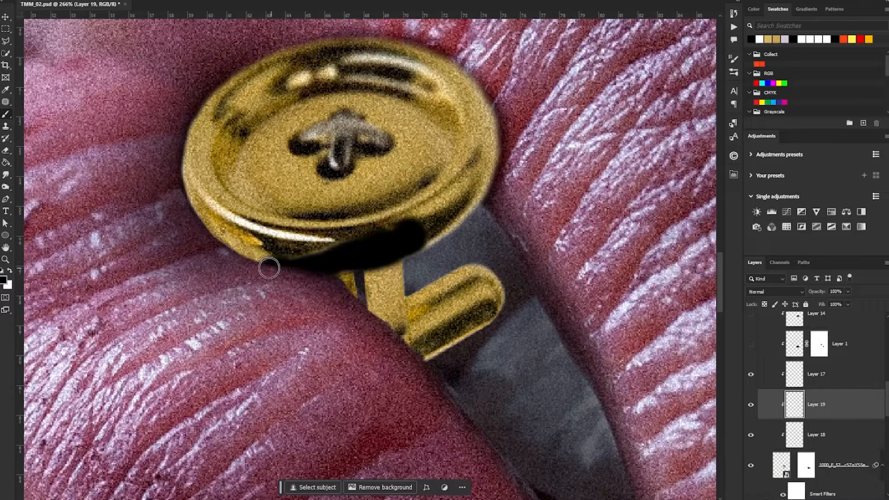
click(267, 133)
click(848, 304)
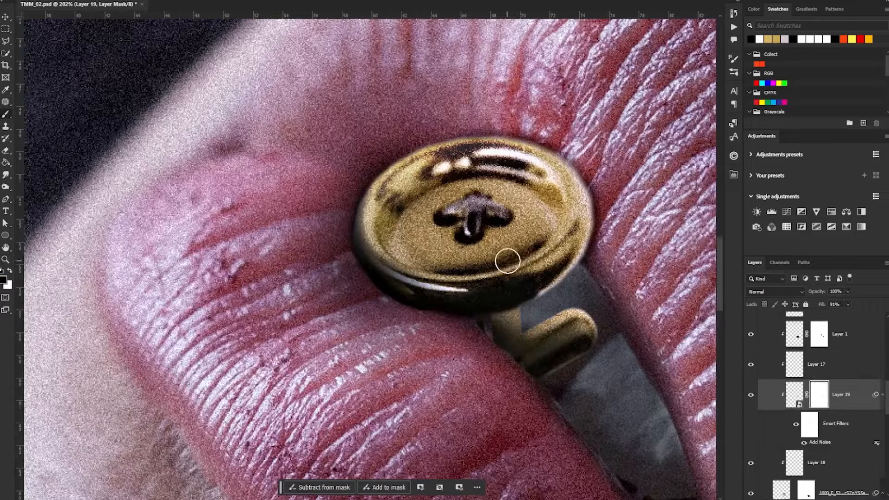
scroll(756, 404, up, 5)
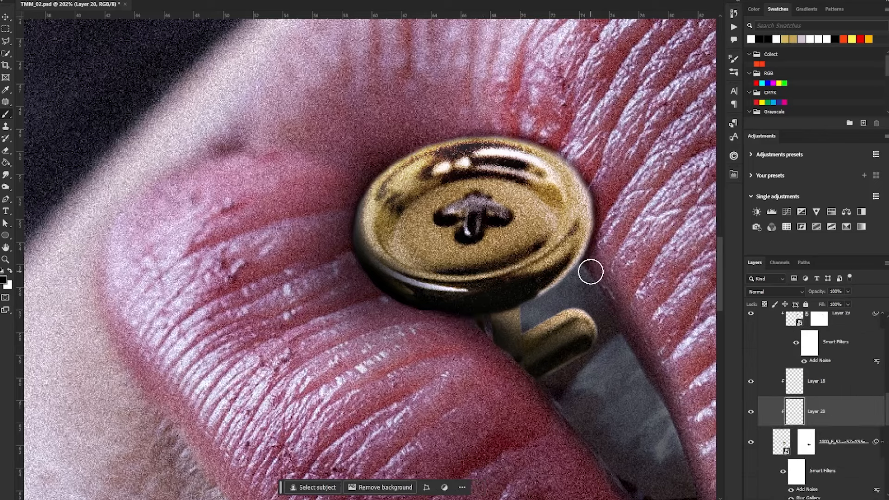
Run the Halftone - Texture action on a merged copy of the artwork placed above group 1
key(z)
drag(509, 282, 435, 287)
scroll(829, 417, up, 3)
scroll(829, 417, down, 6)
click(830, 438)
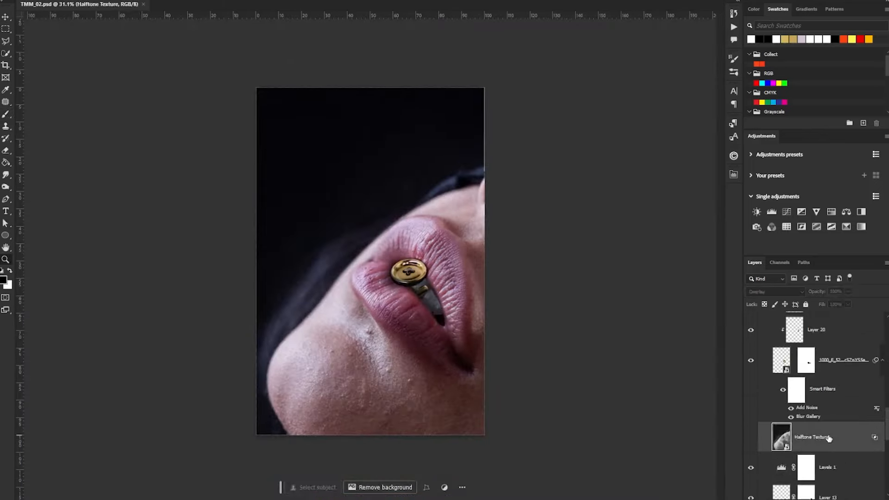
scroll(824, 394, up, 15)
click(821, 319)
click(667, 196)
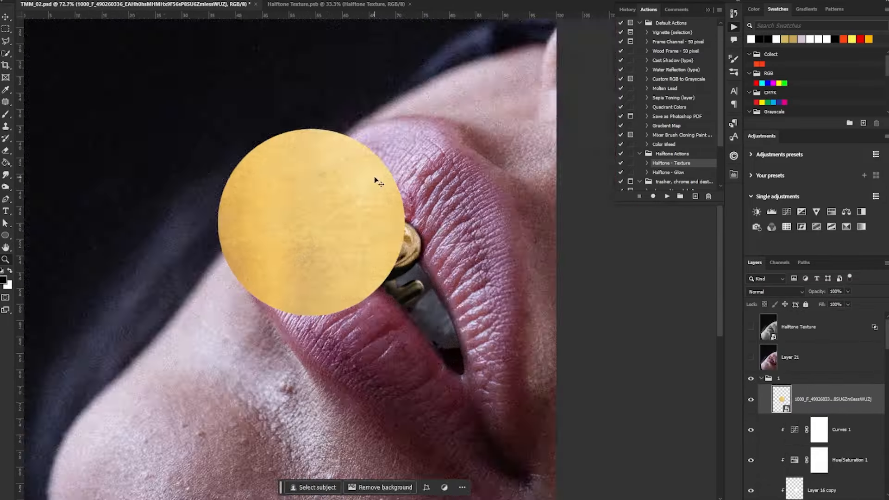
Scale and flatten the round gold texture to fit over the cufflink's face
key(ctrl+t)
drag(405, 129, 320, 214)
drag(280, 265, 385, 214)
drag(384, 214, 396, 211)
drag(302, 145, 361, 205)
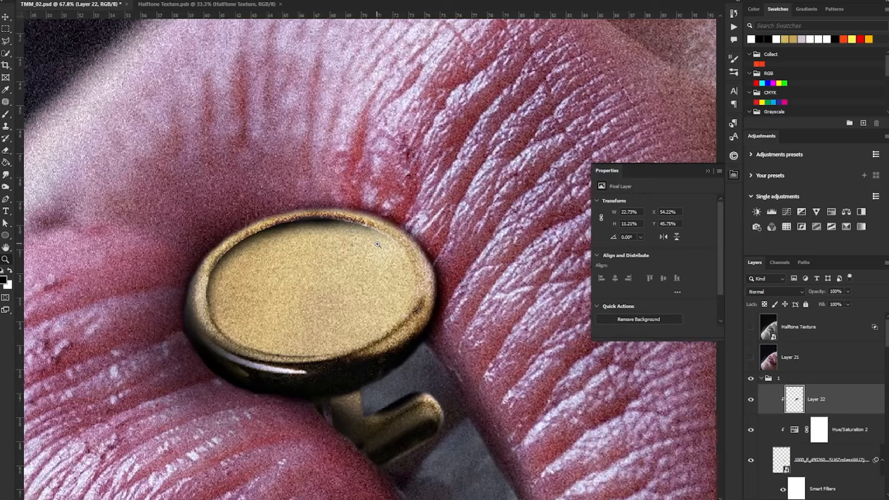
Build masked shading on new clipped layers around the gold face's rim, giving the last layer a 51% fill
click(774, 292)
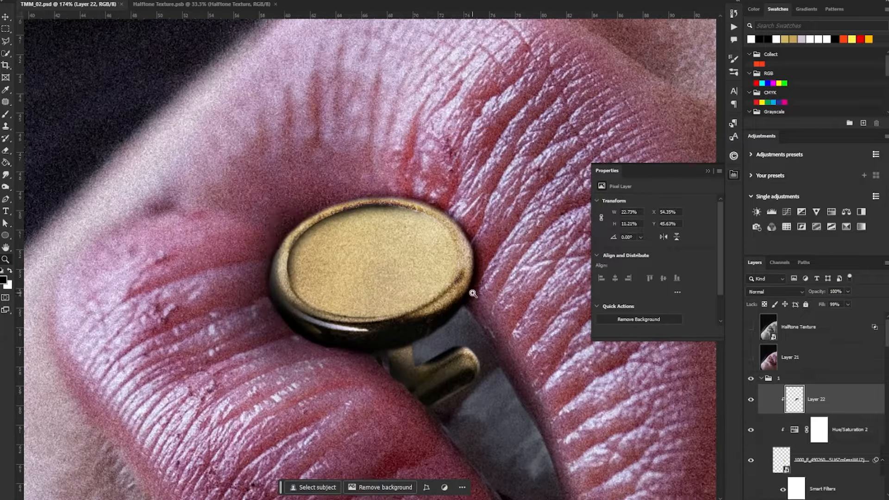
click(312, 203)
alt+click(811, 413)
click(803, 498)
right_click(234, 189)
key(Escape)
key(bracketleft)
key(bracketleft)
key(bracketleft)
key(bracketleft)
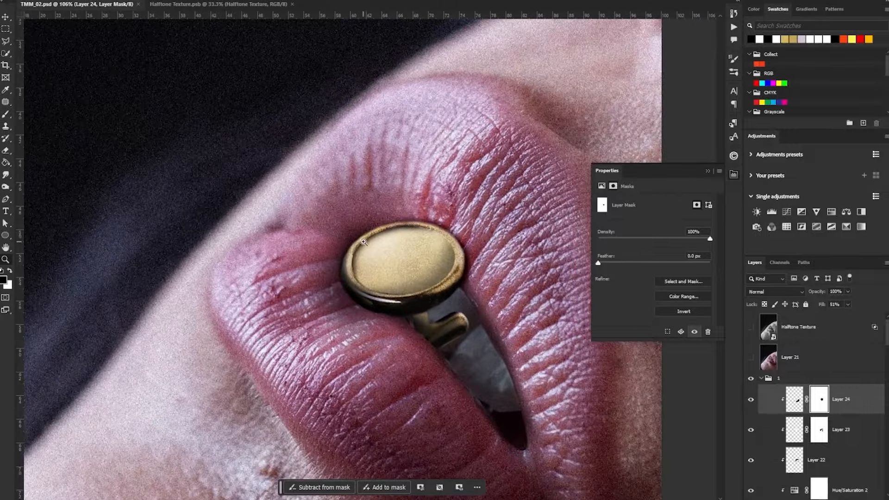
drag(400, 272, 325, 271)
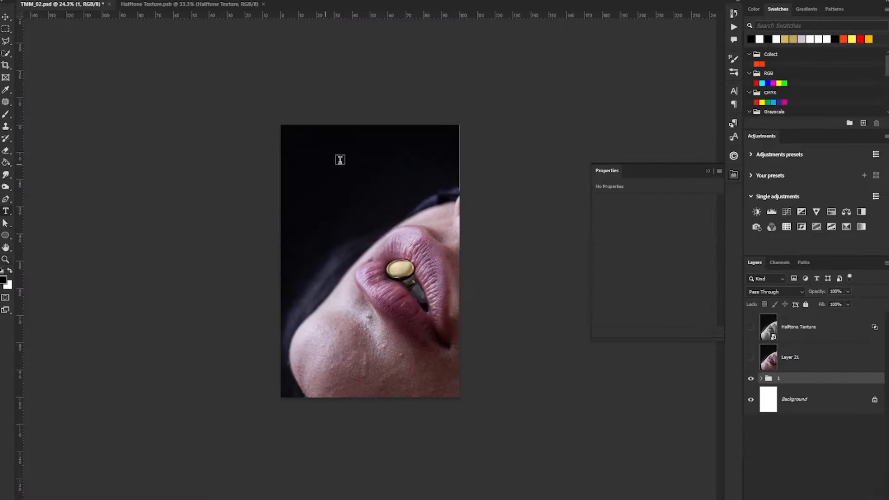
Add THE and MONOGRAM as gold title text in Mundial with a large script M, and group the M with ONOGRAM
click(860, 431)
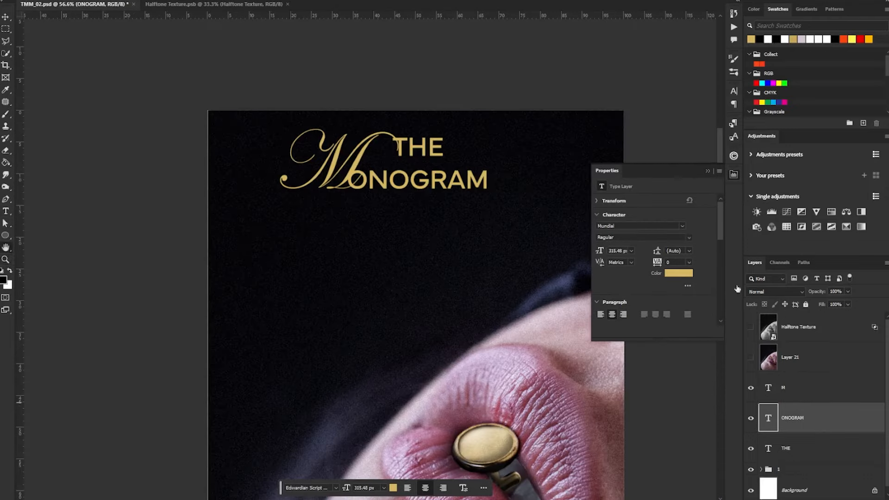
shift+click(763, 388)
key(ctrl+g)
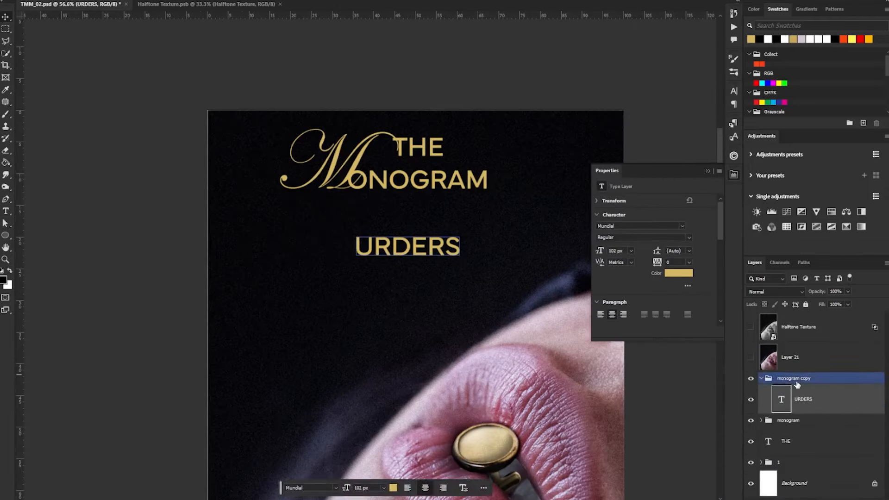
Arrange a plain MURDERS line beneath MONOGRAM in the enlarged title and rename the title group as the monogram murders
key(ctrl+shift+g)
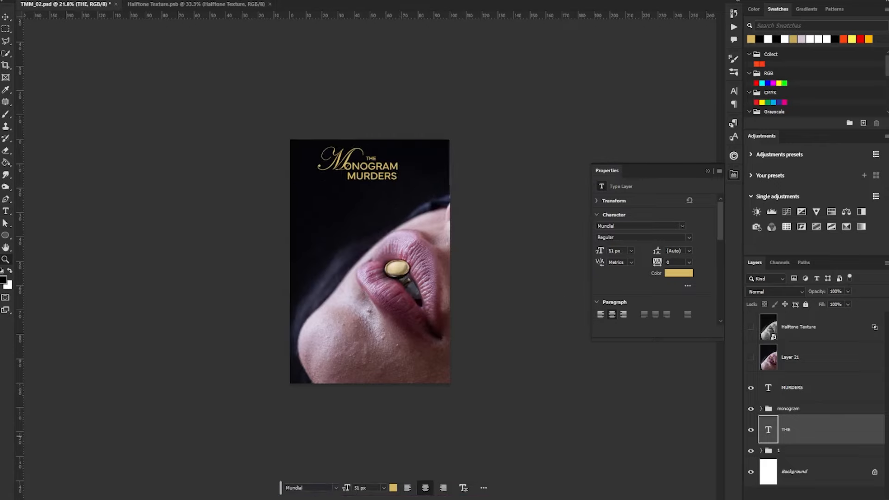
drag(388, 180, 440, 160)
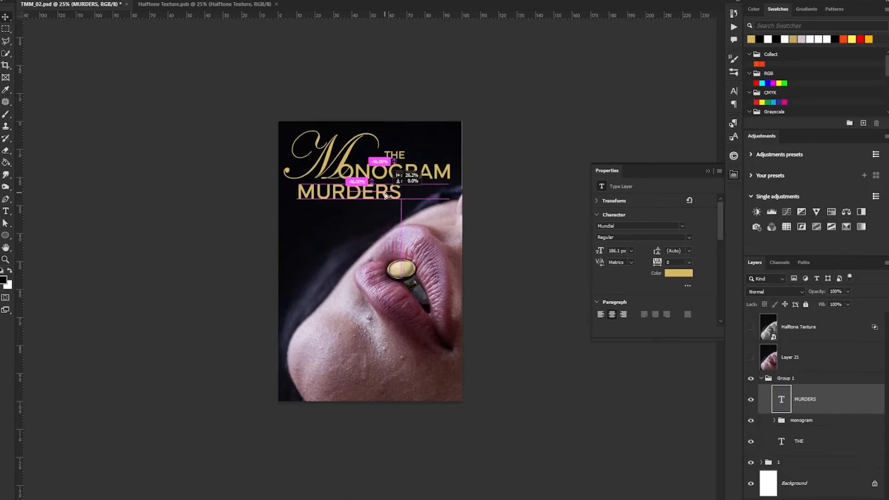
drag(381, 155, 408, 154)
double_click(787, 379)
text(the monogram murders)
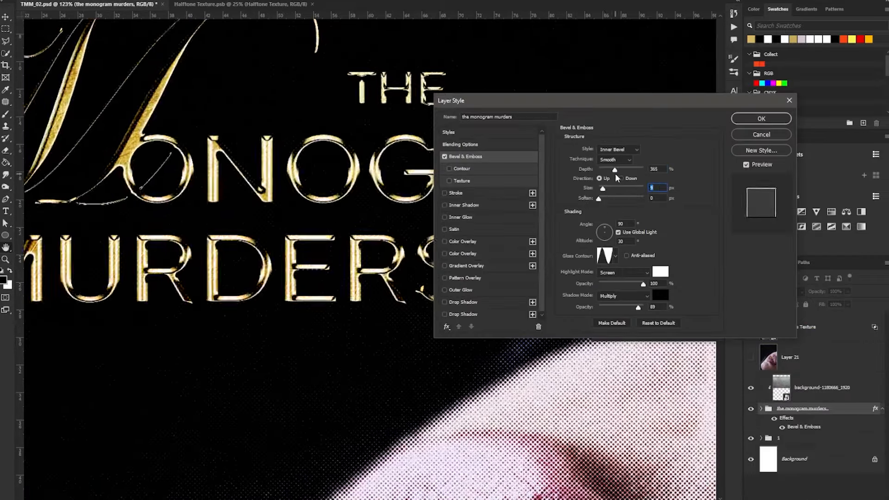
Refine the title group's Inner Bevel by picking another gloss contour and adjusting its size, soften and depth
click(614, 253)
click(589, 277)
click(589, 293)
click(604, 293)
drag(603, 188, 604, 188)
click(599, 198)
drag(600, 170, 603, 173)
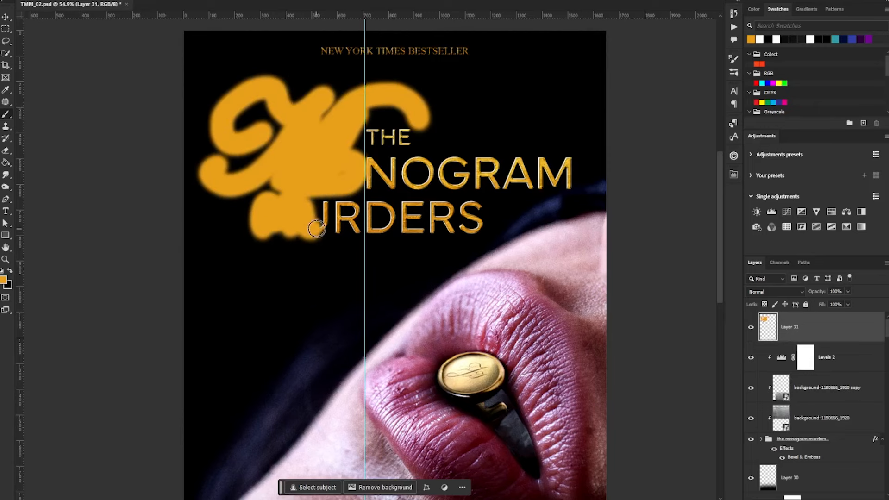
Tint the title with orange paint on a layer set to Overlay, and add a masked cream layer in Linear Dodge (Add) at 9% fill
click(776, 291)
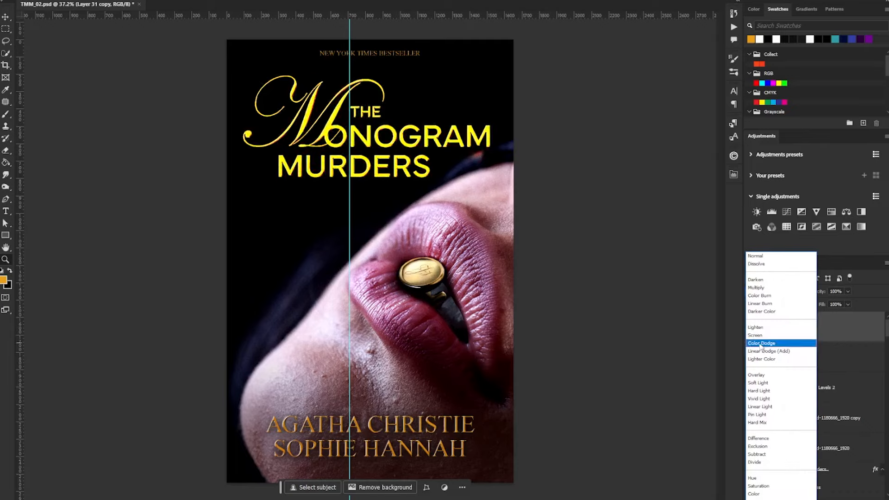
click(763, 399)
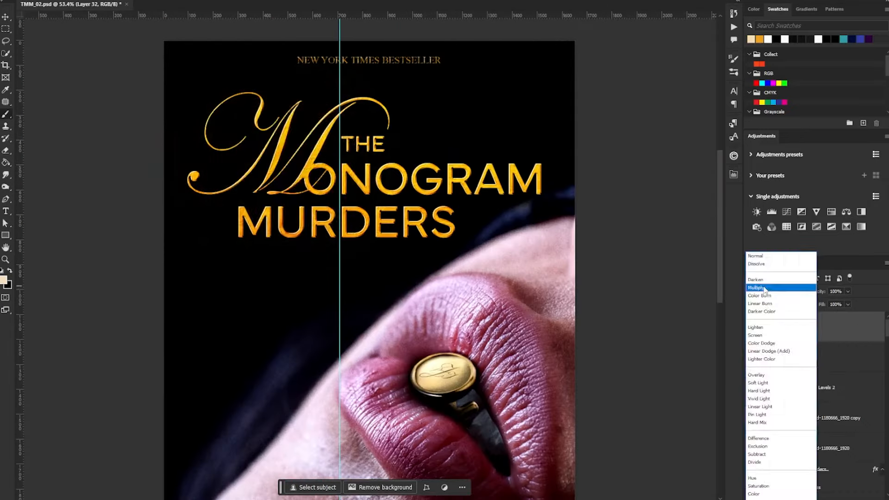
click(769, 285)
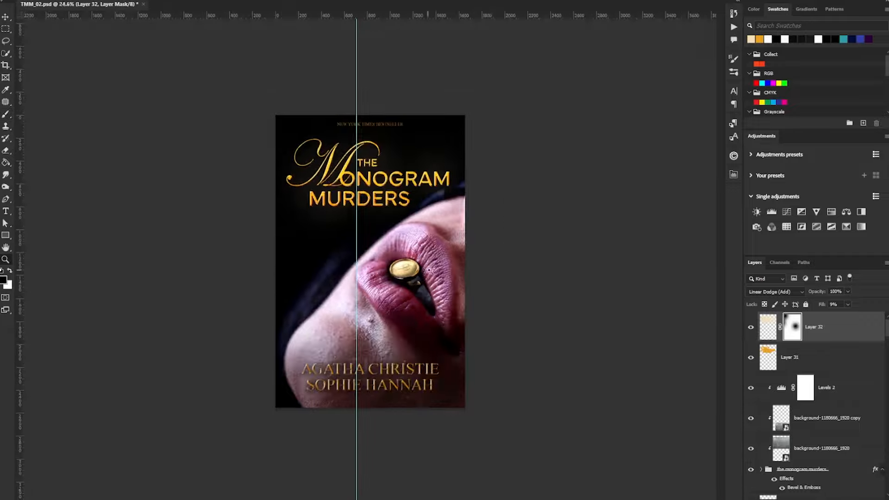
click(367, 202)
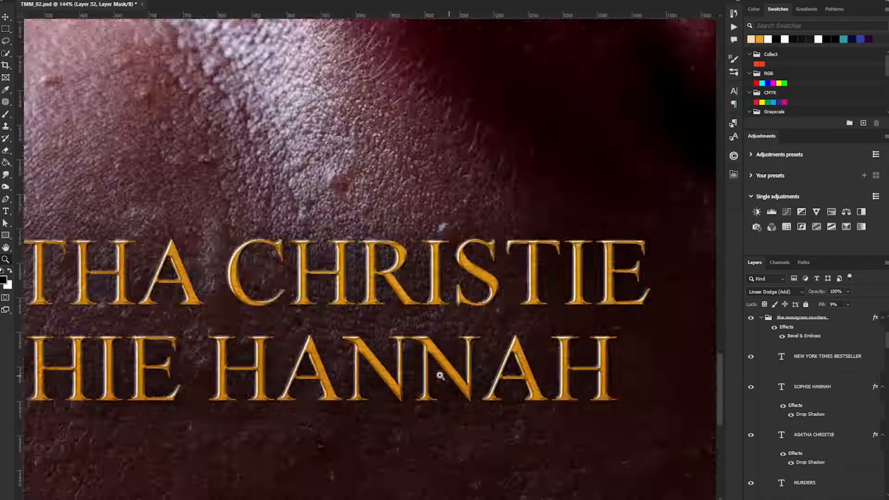
drag(440, 375, 338, 184)
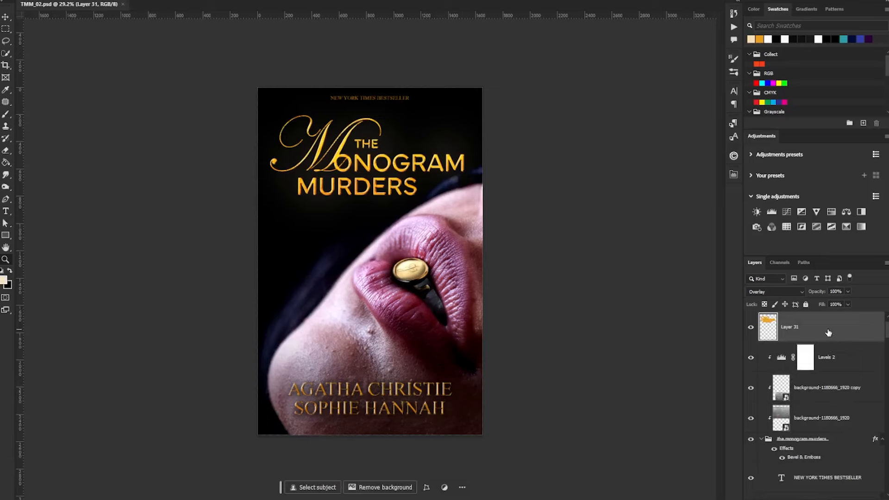